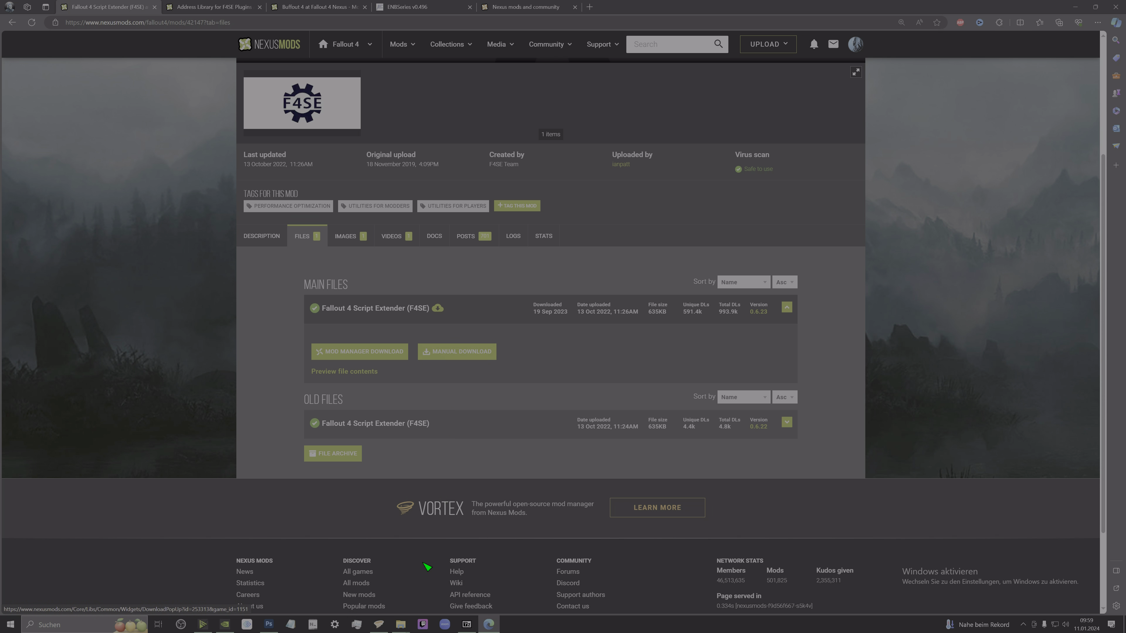
Switch to the open 7-Zip window, enlarge it to examine the F4SE archive's contents, and put it away.
left_click(471, 623)
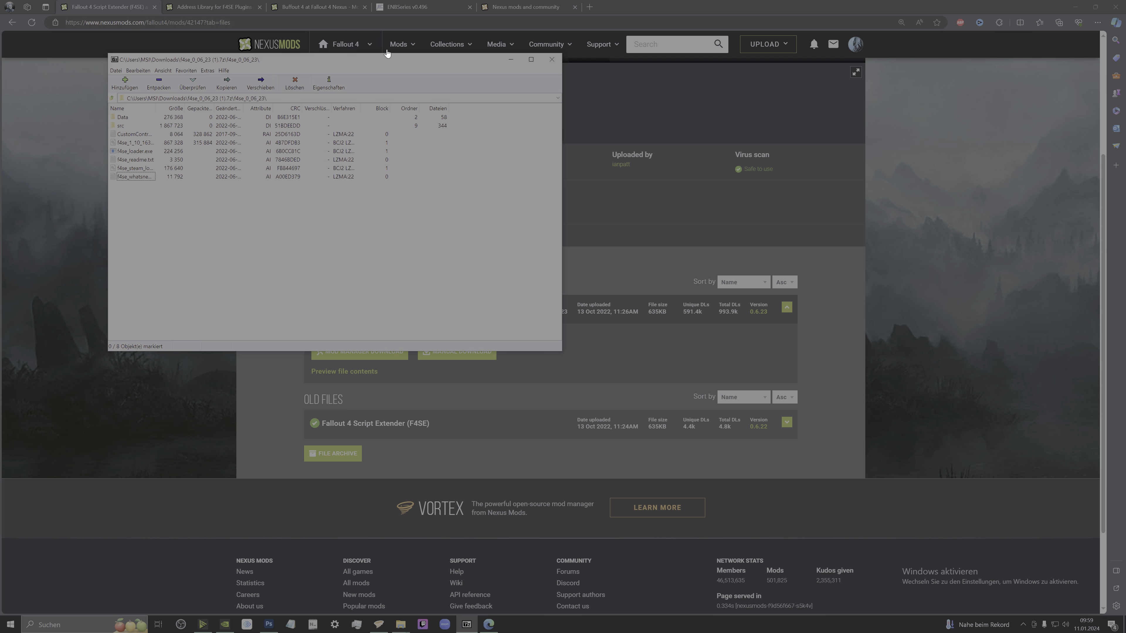
left_click(530, 60)
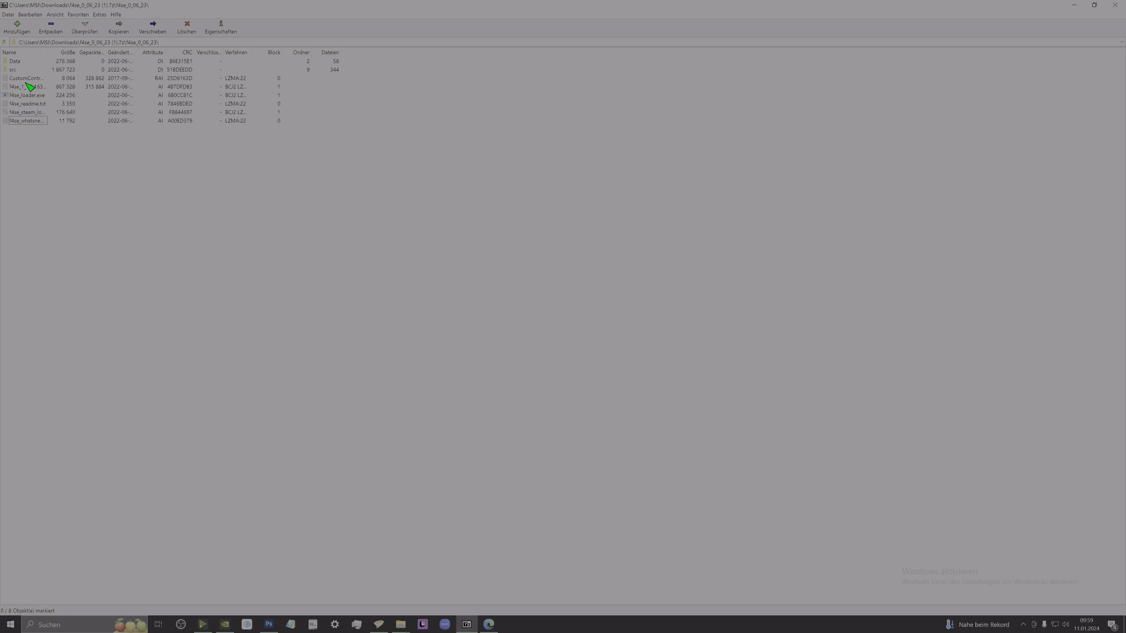
left_click(1074, 5)
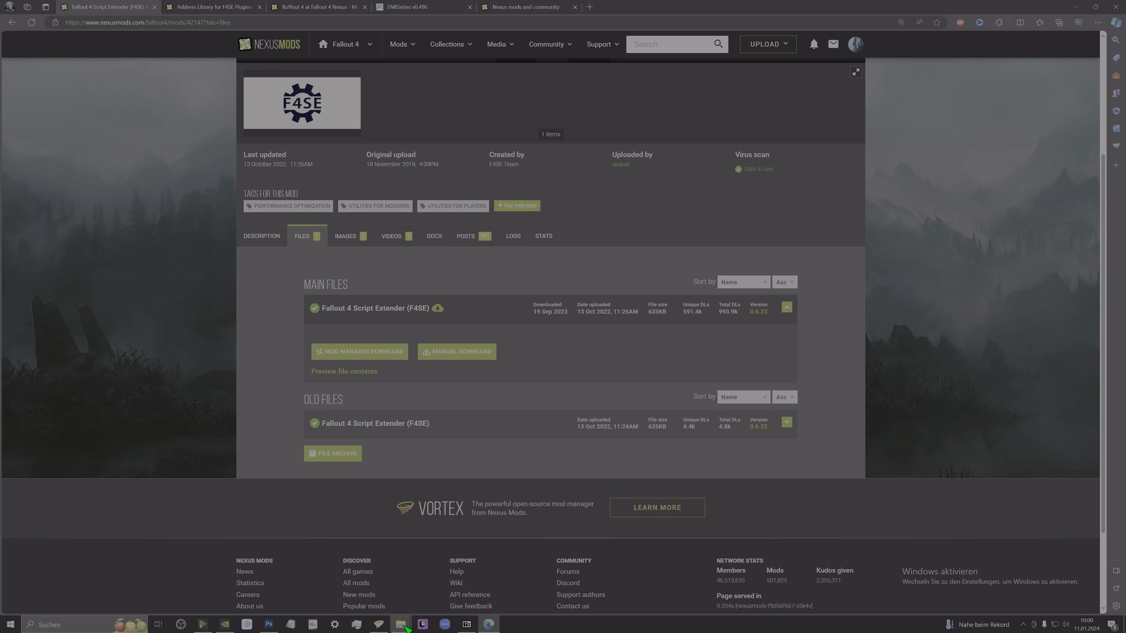
In File Explorer's Fallout 4 game folder, mark the f4se loader, readme, steam_loader and whatsnew files to point out where F4SE is installed.
mouse_move(400, 624)
left_click(475, 590)
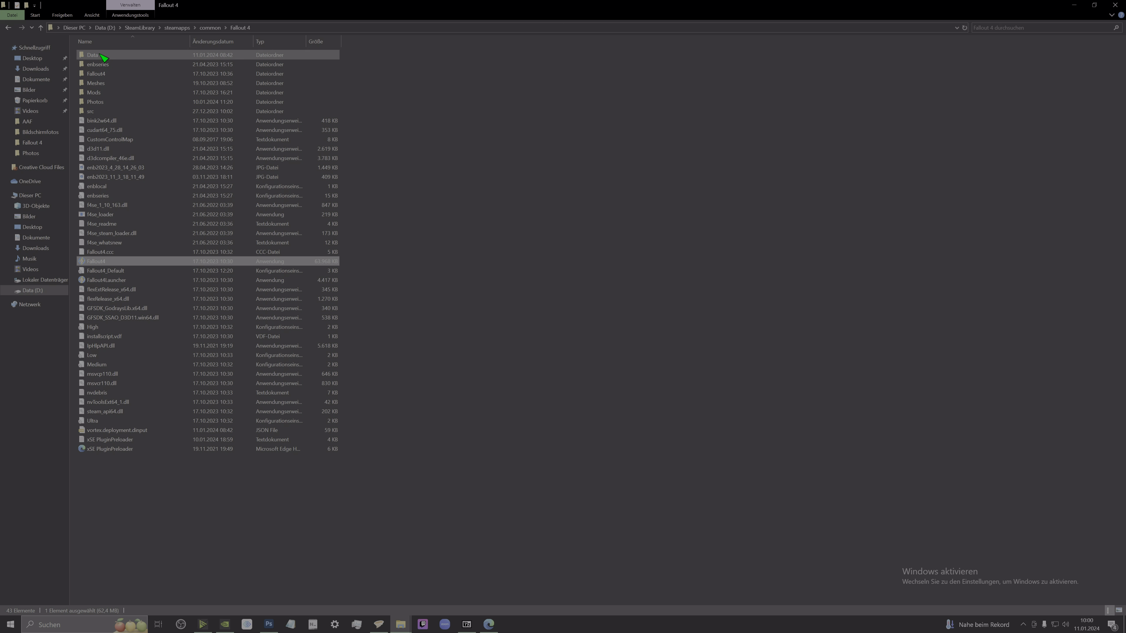
left_click(129, 216, "ctrl")
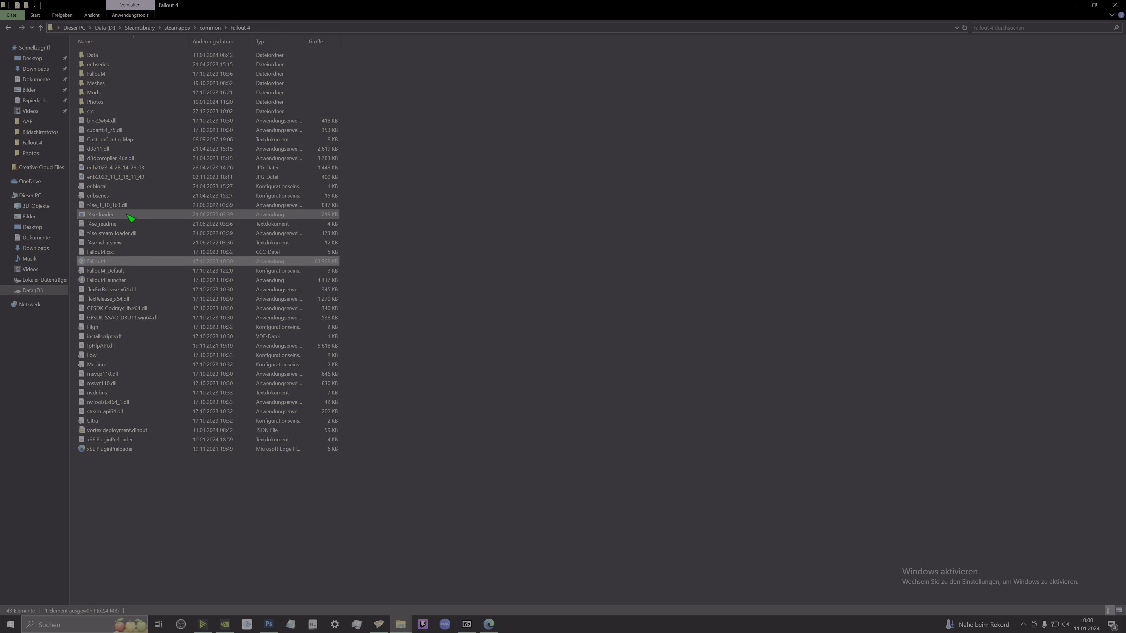
left_click(132, 223, "ctrl")
left_click(131, 234, "ctrl")
left_click(132, 243, "ctrl")
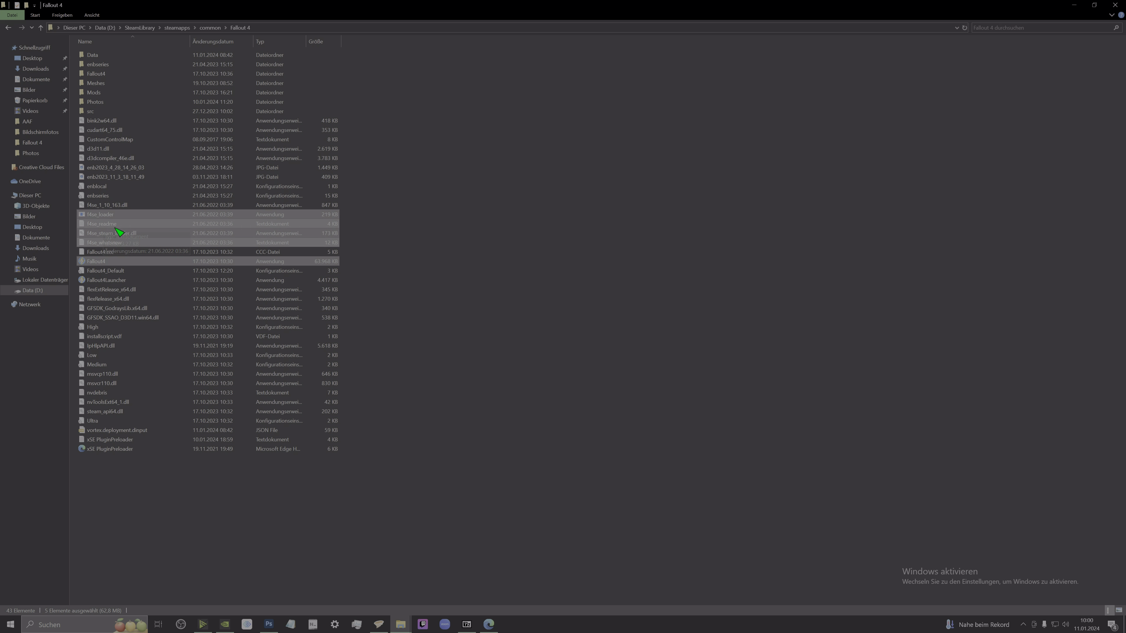
left_click(116, 263)
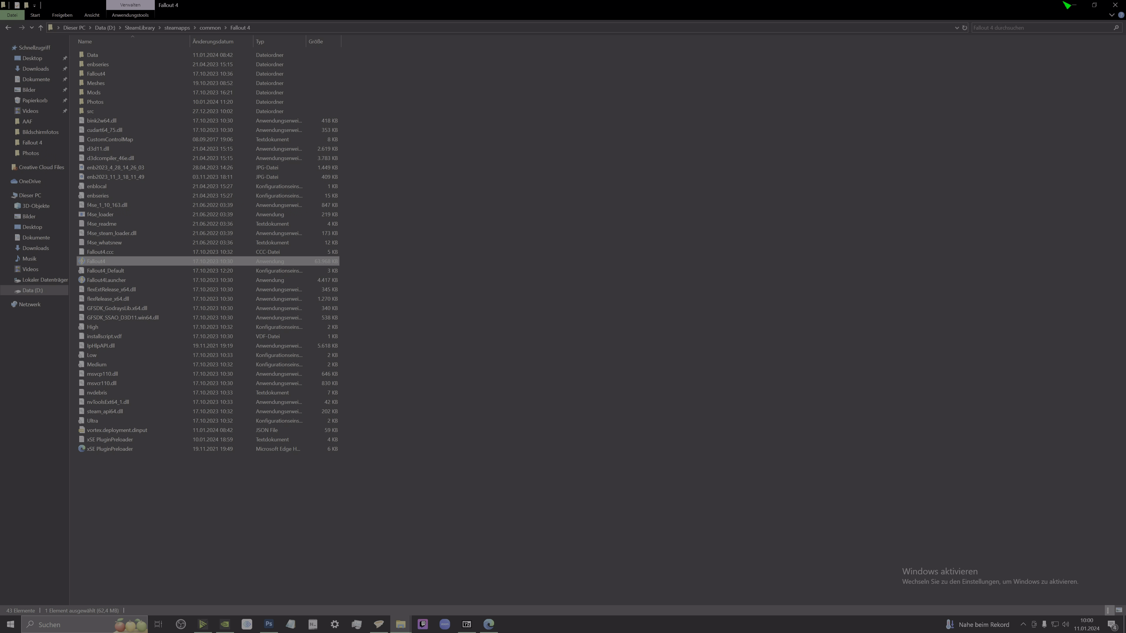
left_click(1070, 6)
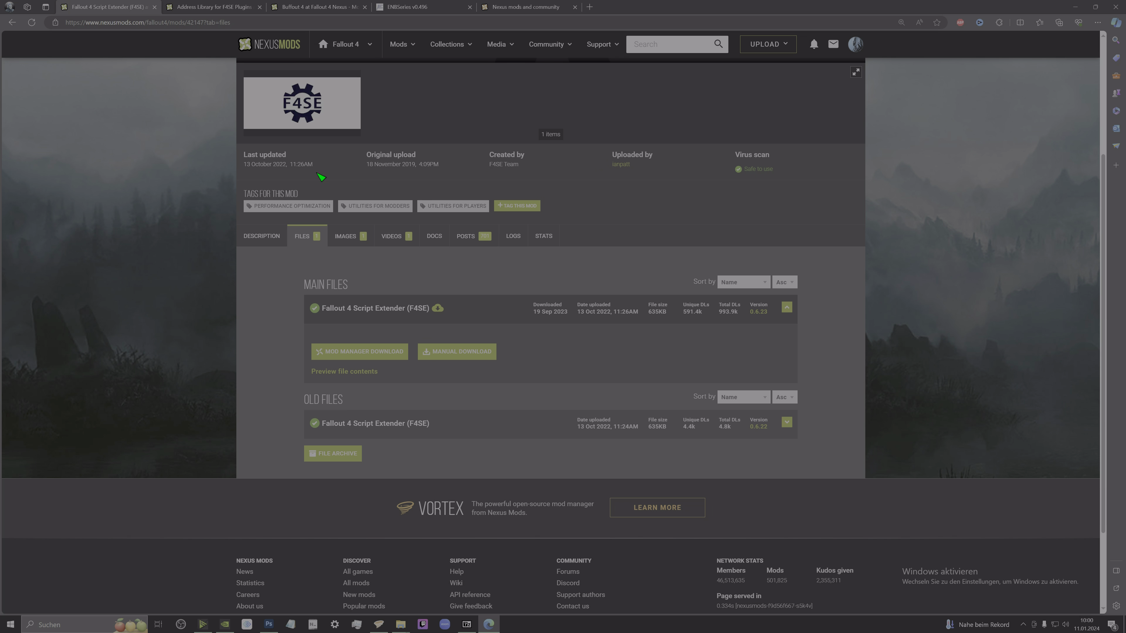
In the browser, look over the Address Library download files and open the file list of the Buffout 4 mod page.
left_click(212, 5)
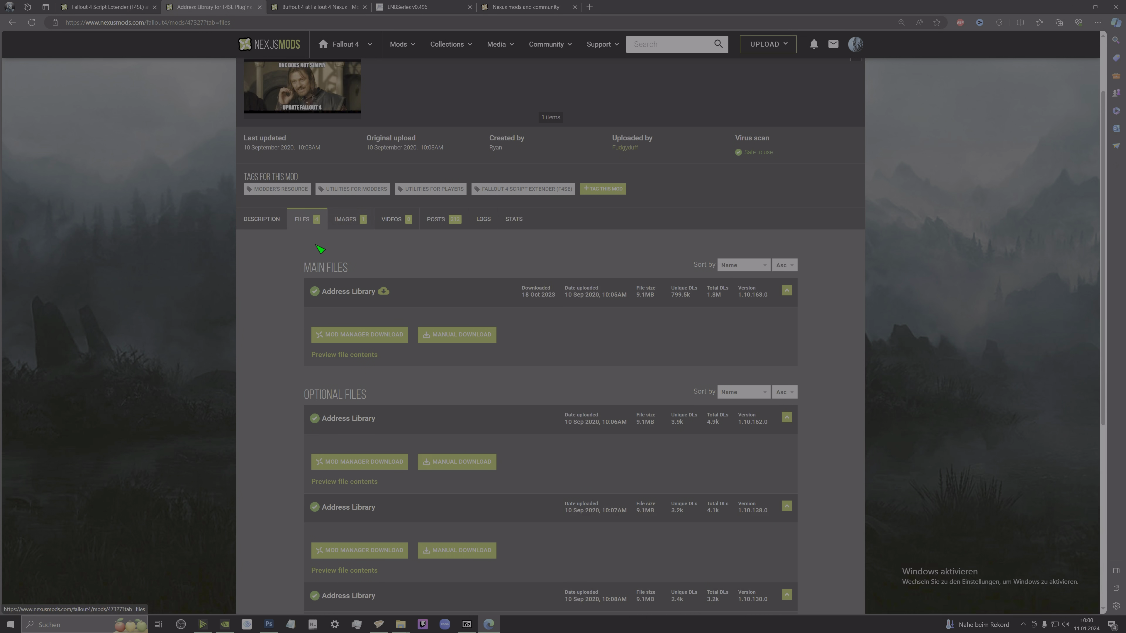
scroll(329, 267, "down", 1)
scroll(326, 261, "up", 2)
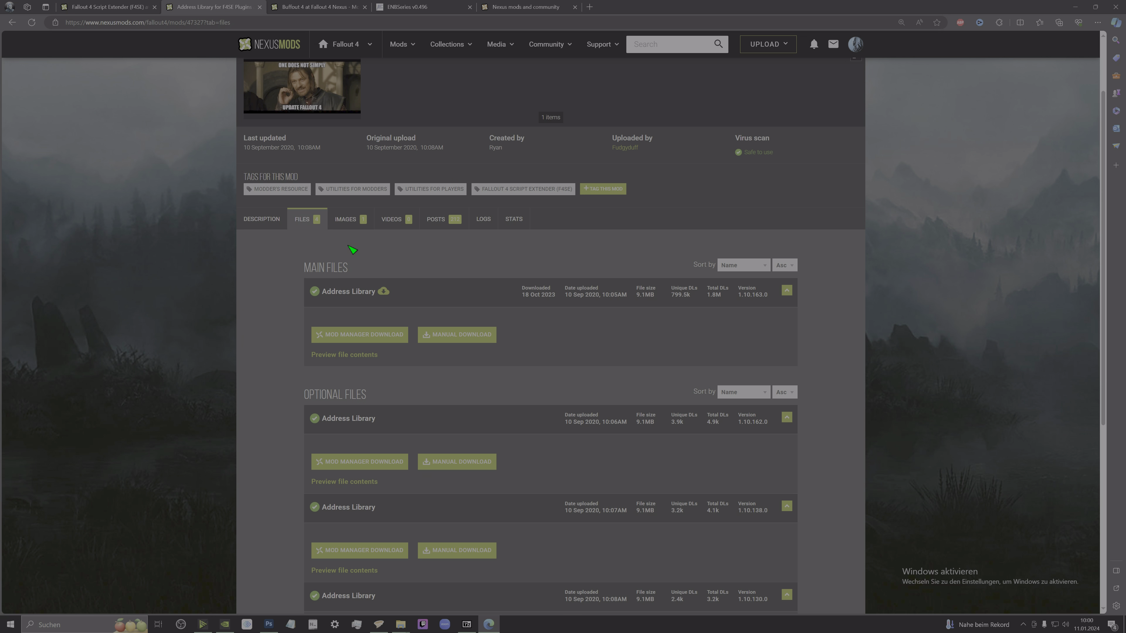
left_click(300, 4)
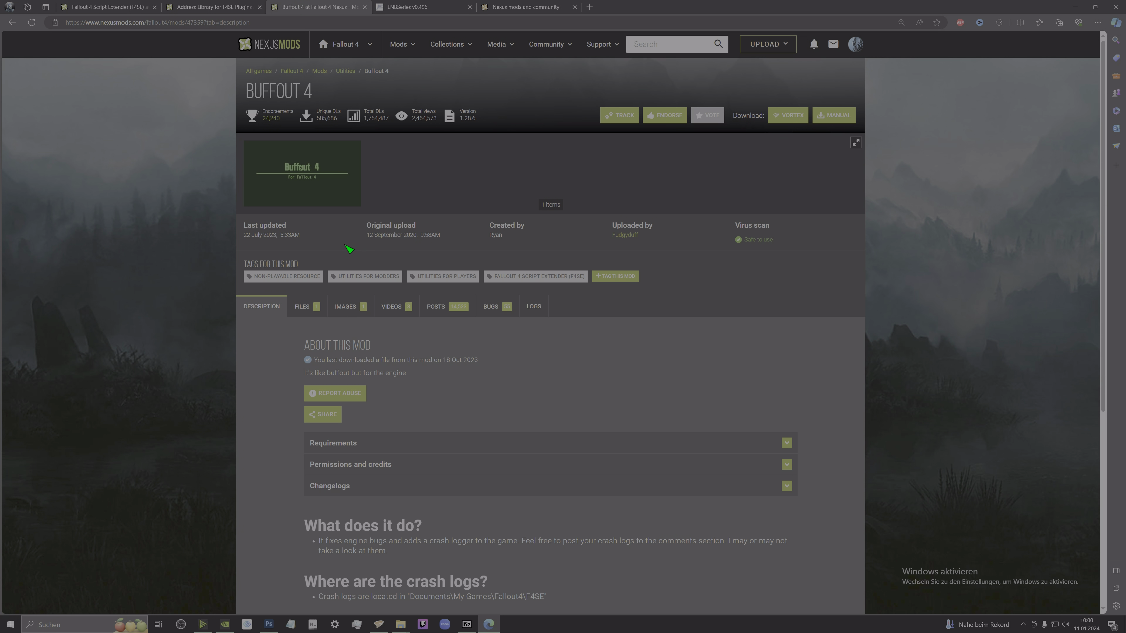
left_click(314, 310)
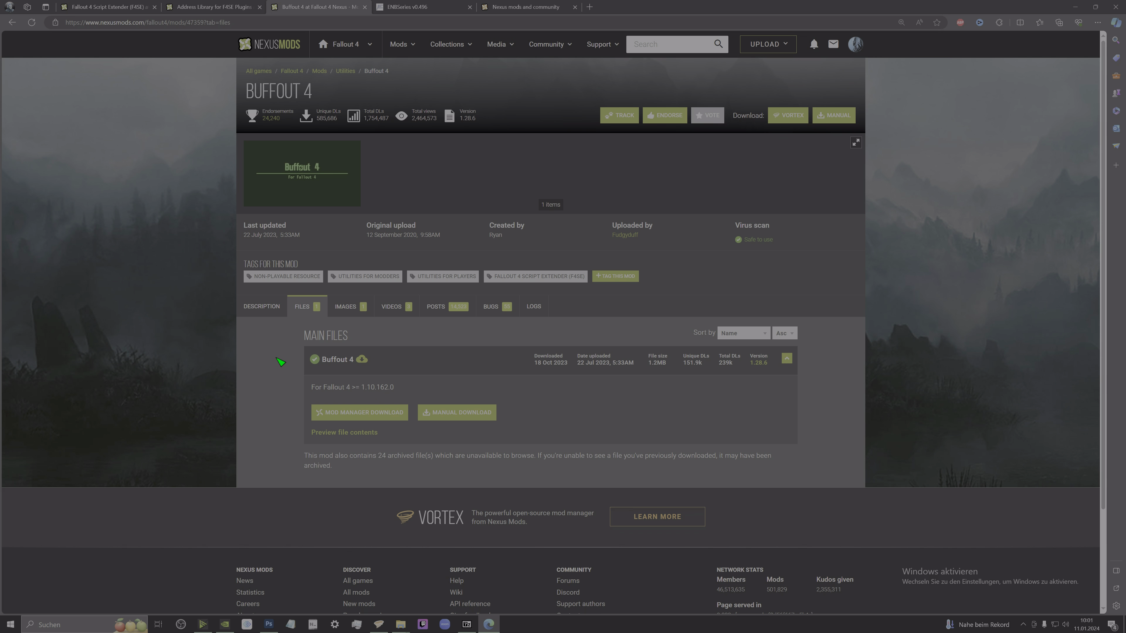
Open the v0.496 release page from the ENBSeries download list for Fallout 4.
left_click(383, 6)
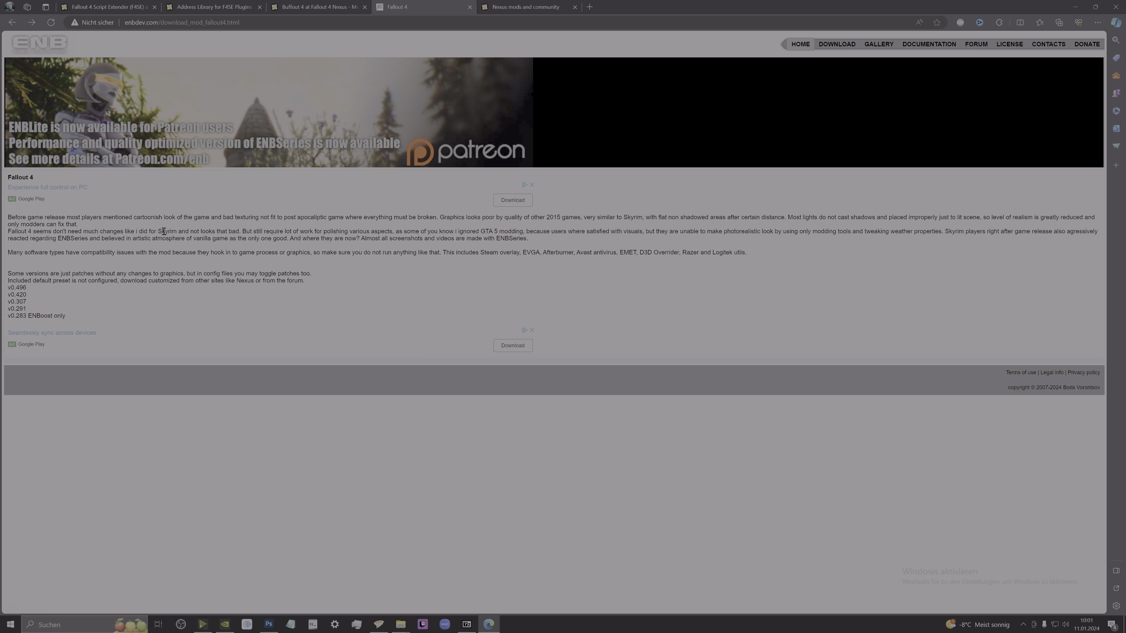
left_click(22, 289)
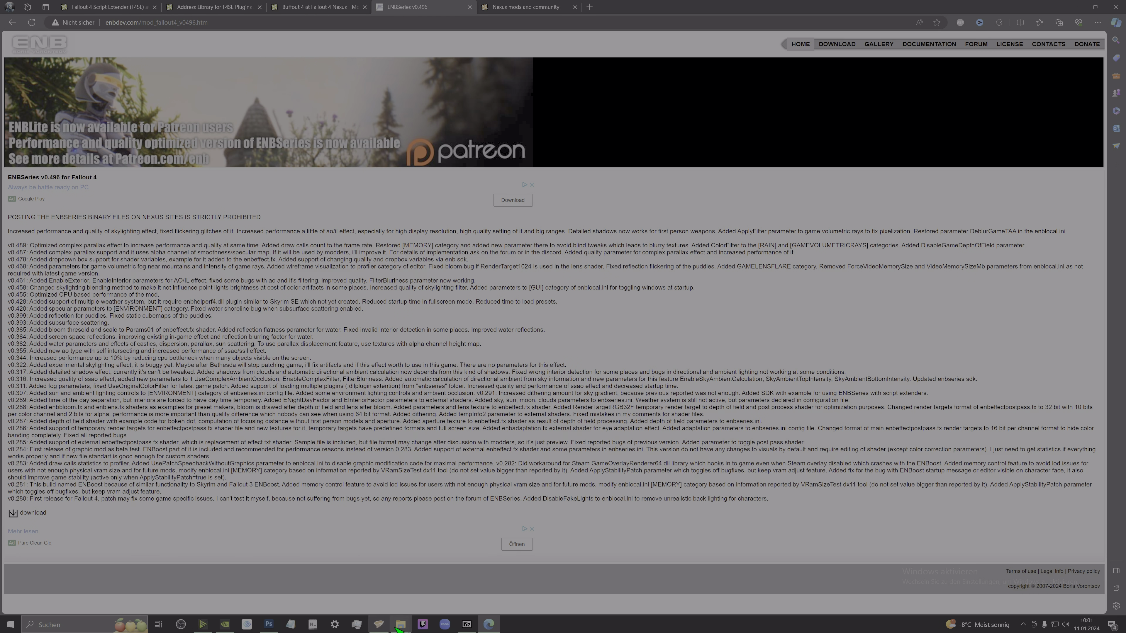
In File Explorer, check the Fallout 4 game folder and select d3d11.dll and d3dcompiler_46e.dll in the ENB archive's WrapperVersion folder.
mouse_move(396, 627)
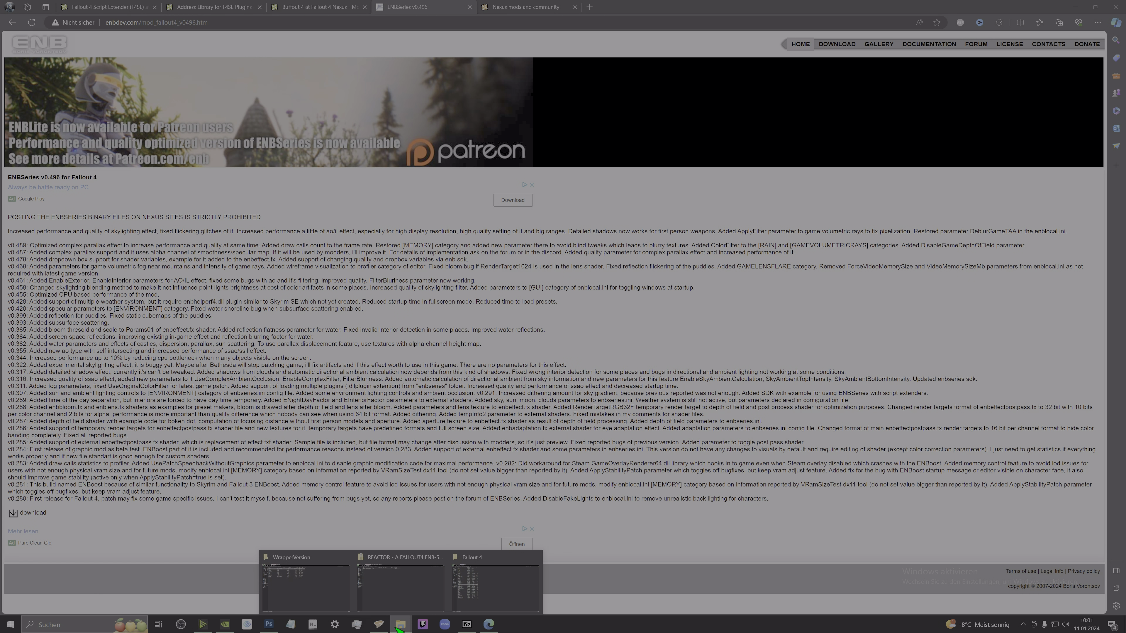
left_click(495, 585)
mouse_move(400, 625)
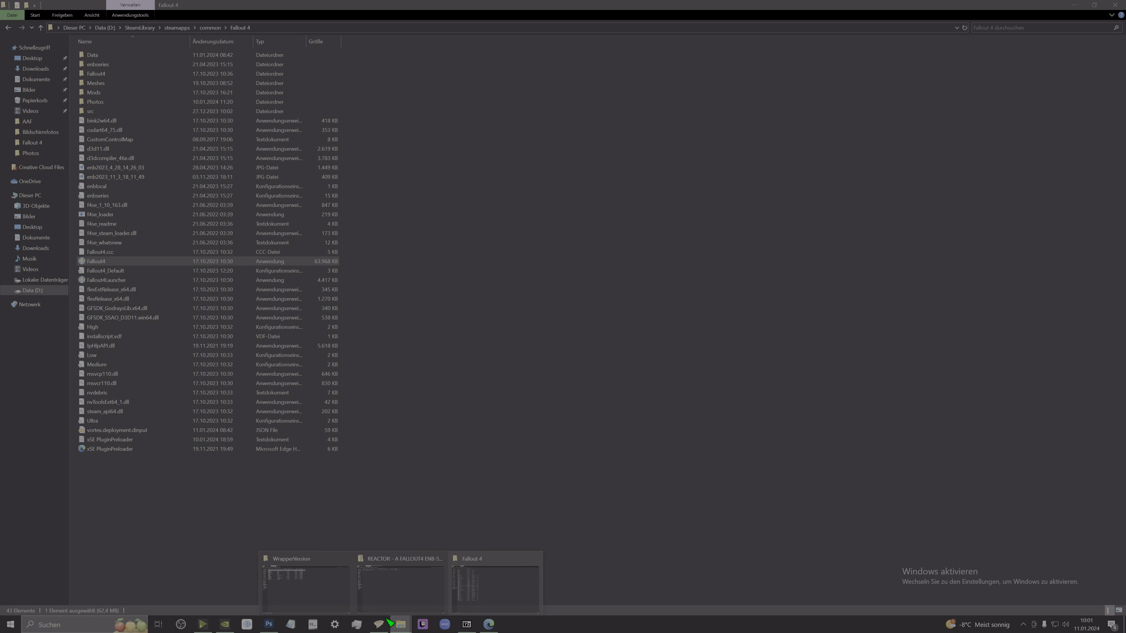
left_click(322, 585)
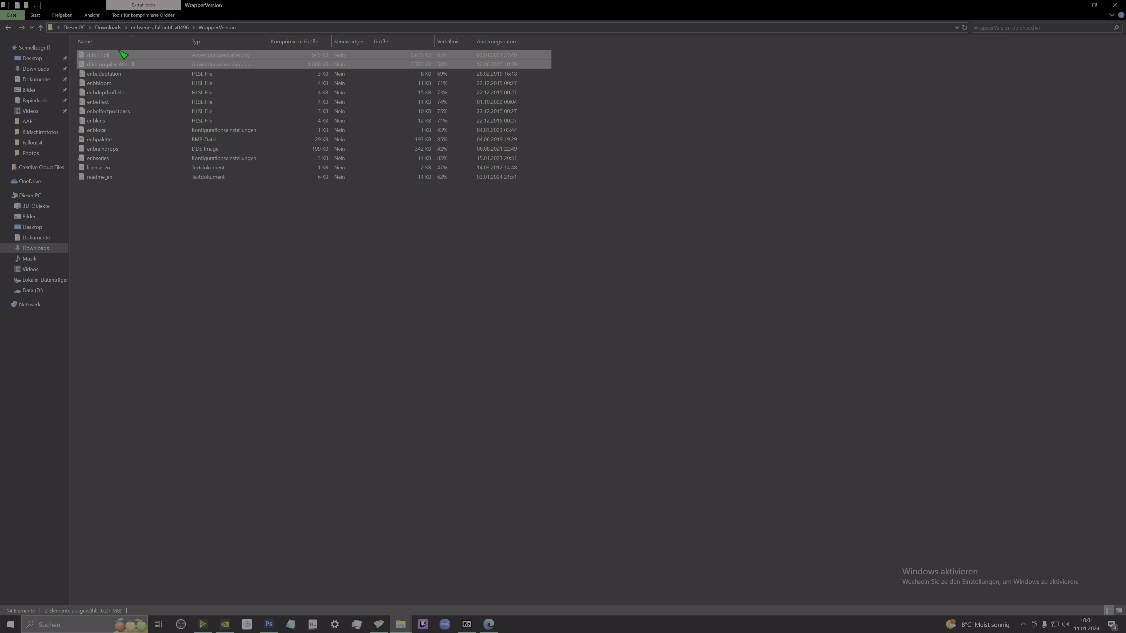
left_click(159, 27)
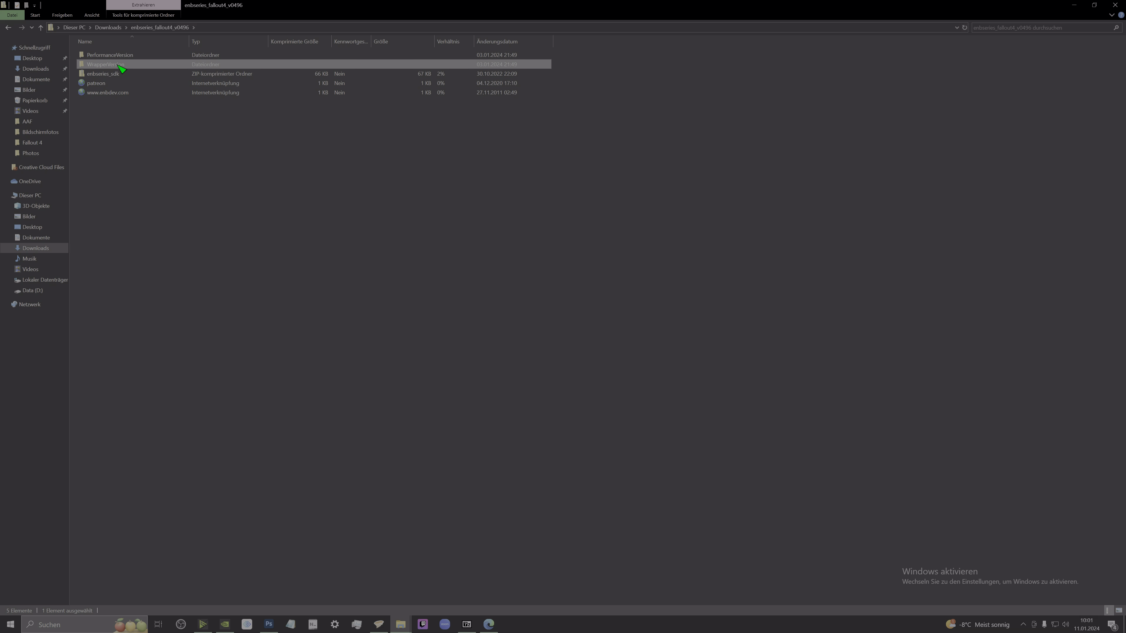
double_click(150, 67)
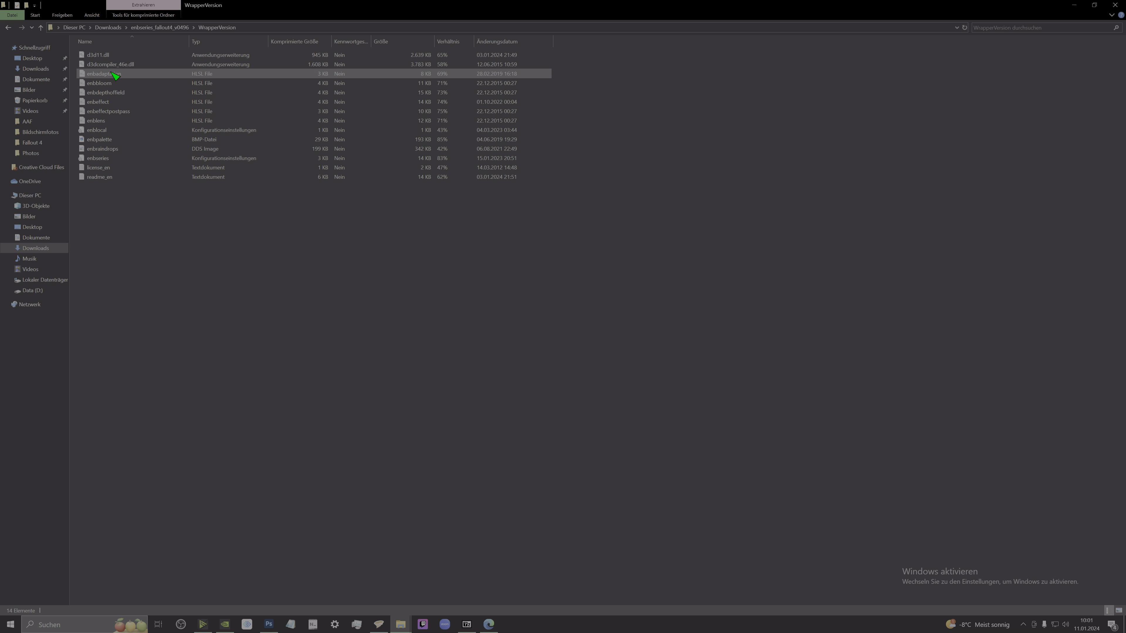
mouse_move(113, 61)
left_mouse_down()
mouse_move(118, 83)
mouse_move(117, 67)
left_mouse_up()
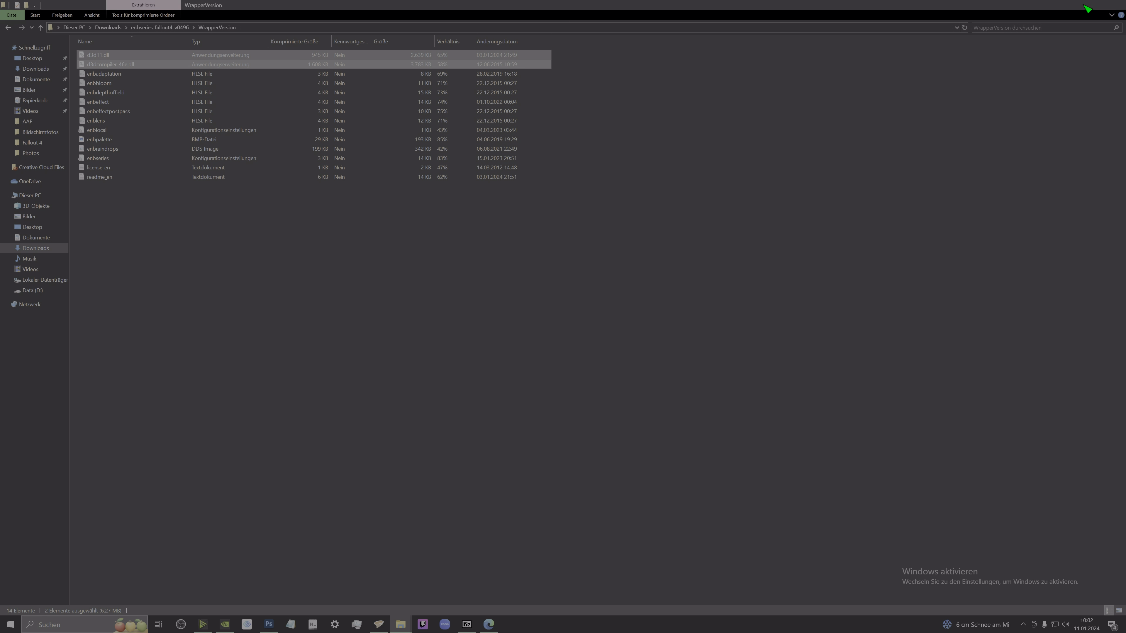
left_click(1074, 5)
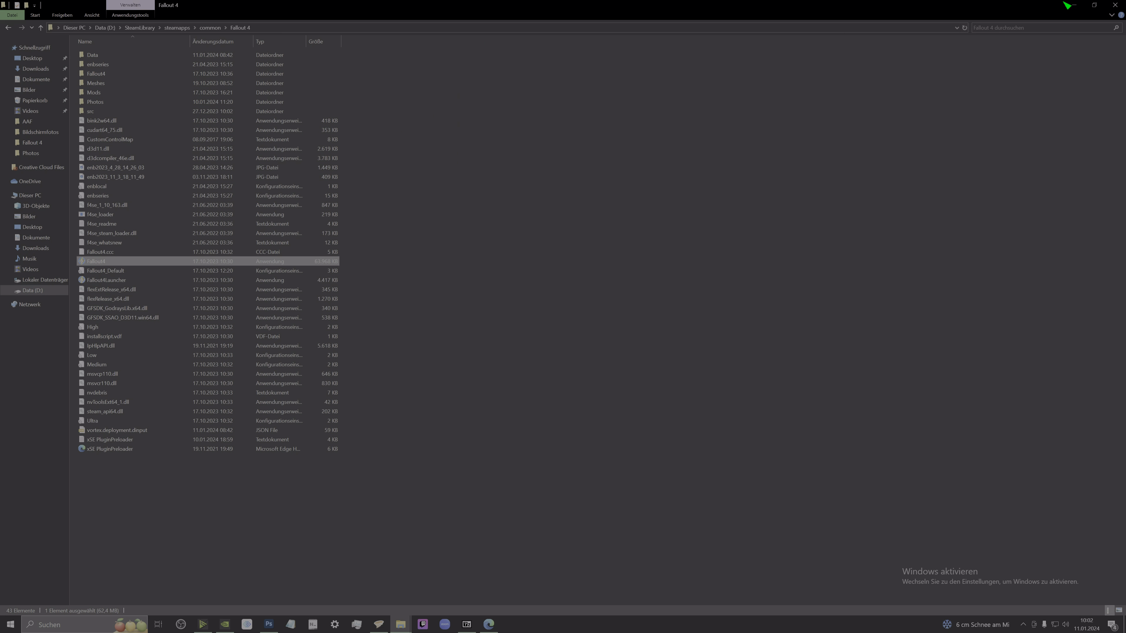
left_click(1074, 5)
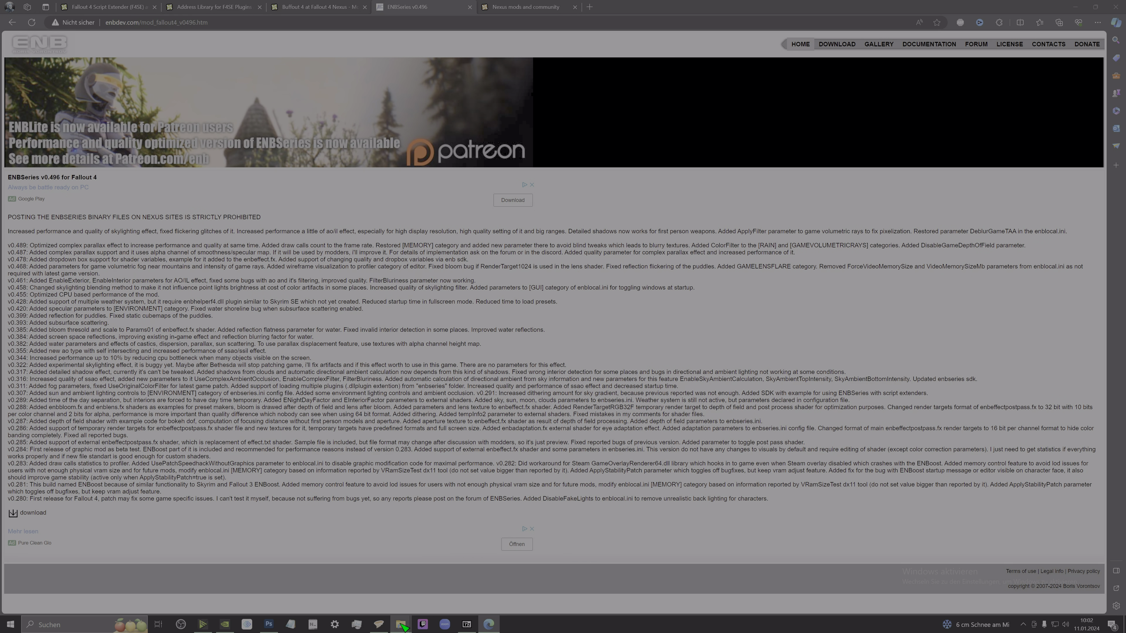
Examine the REACTOR ENB archive's main file folder down to the contents of its enbseries subfolder.
mouse_move(400, 623)
left_click(420, 596)
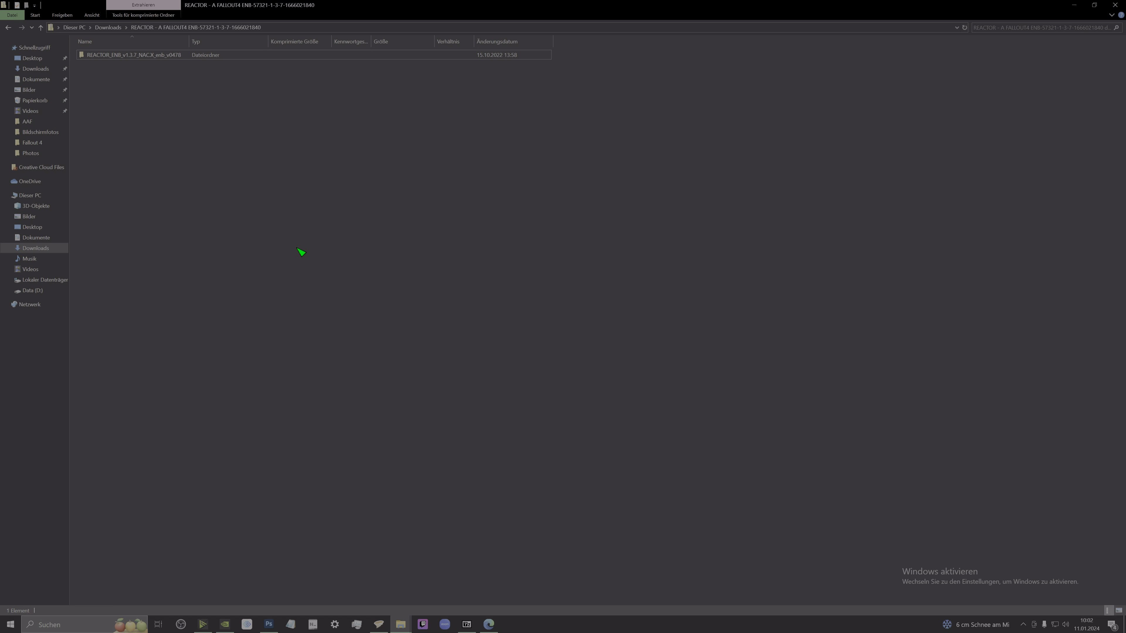
double_click(116, 57)
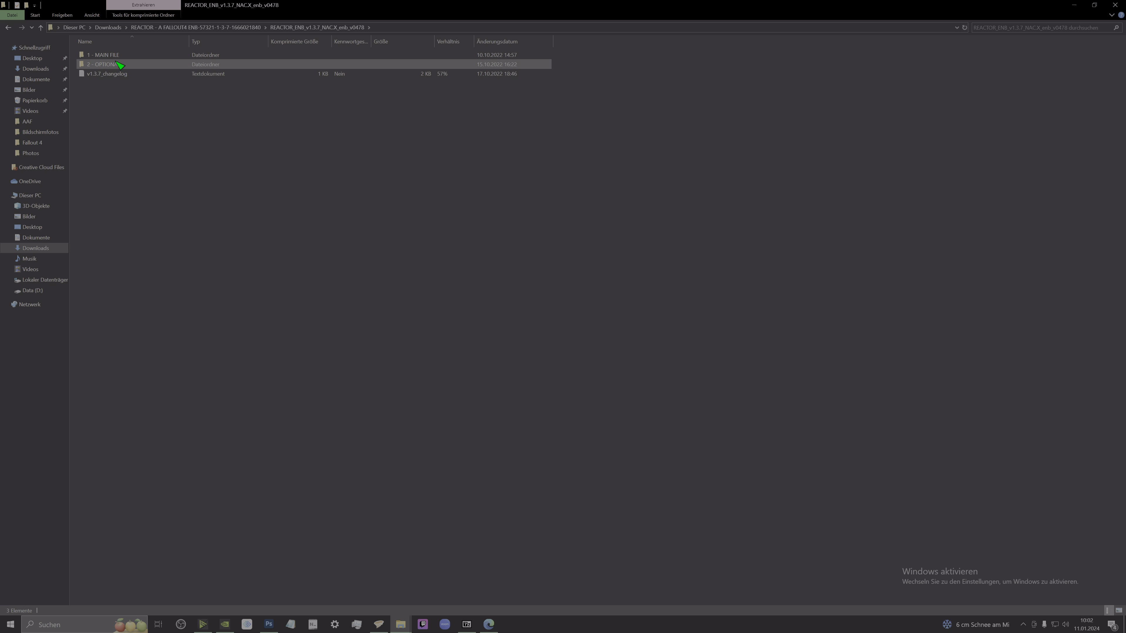
double_click(118, 58)
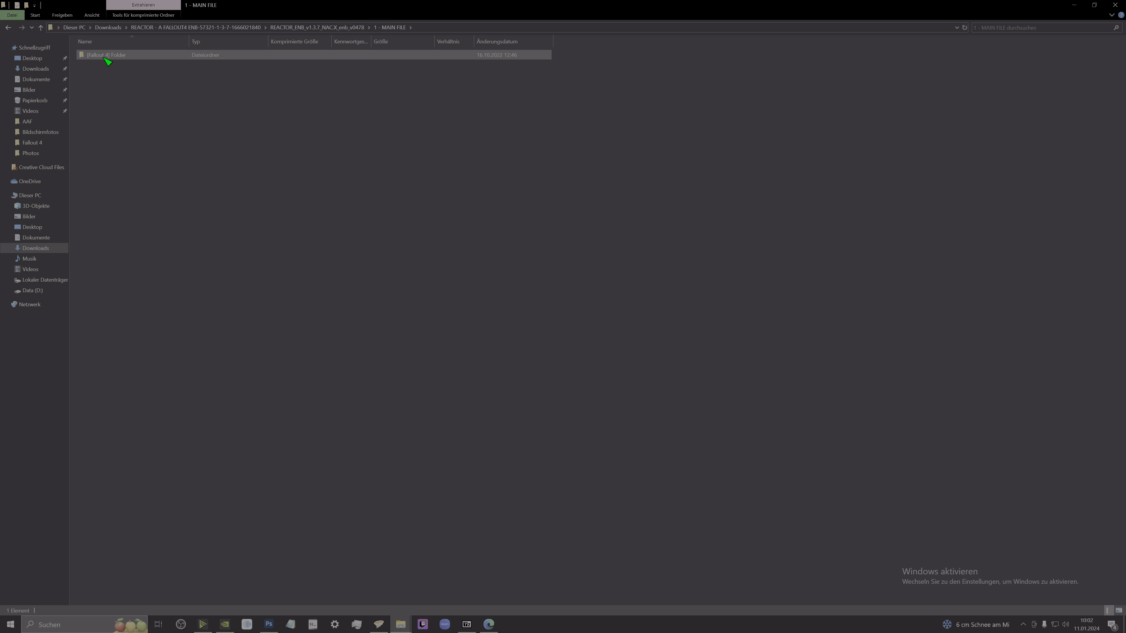
double_click(137, 59)
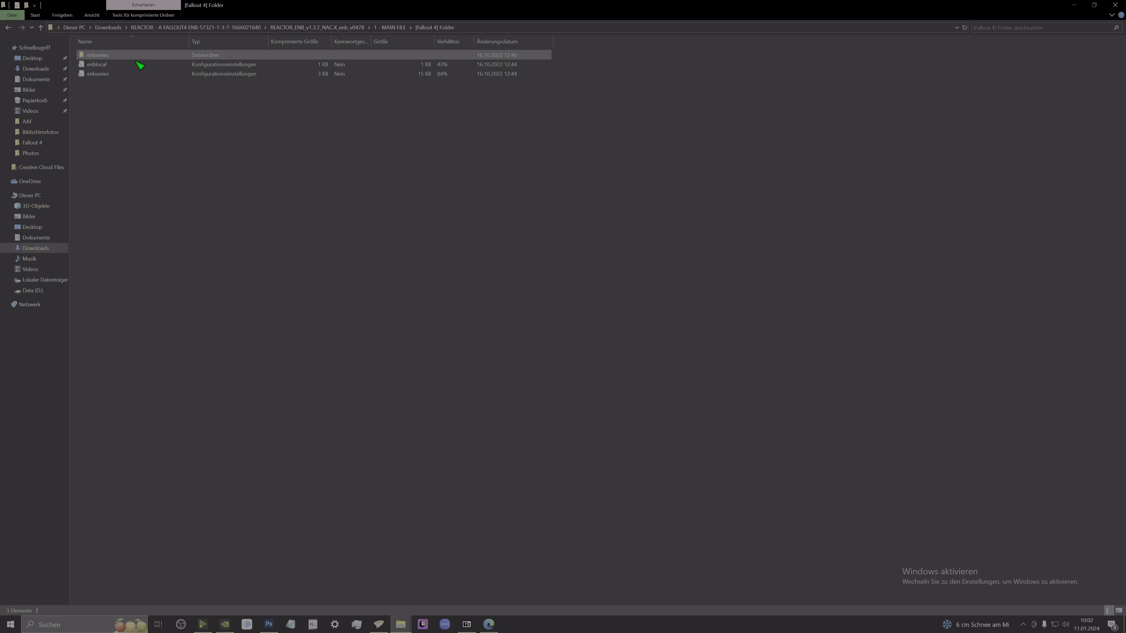
double_click(108, 57)
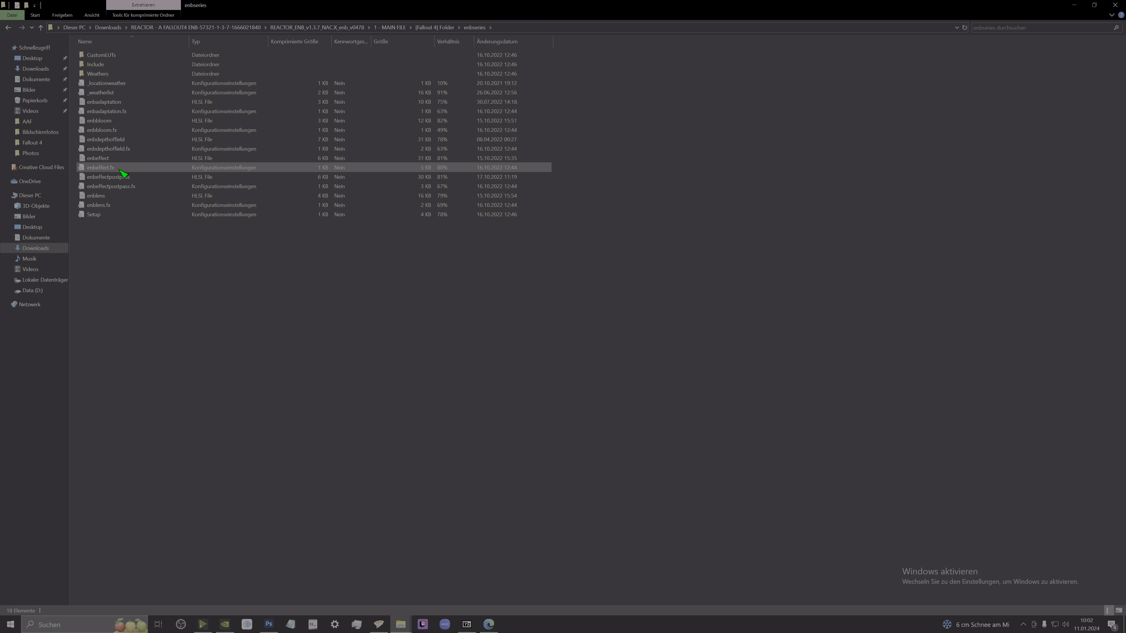
left_click(8, 29)
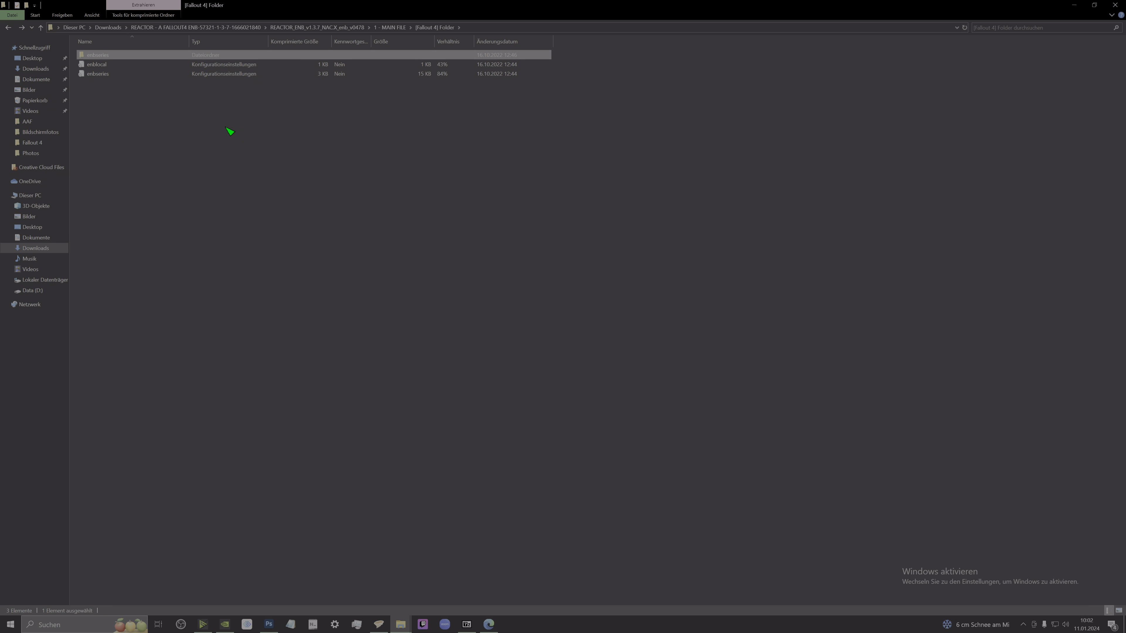
left_click(8, 29)
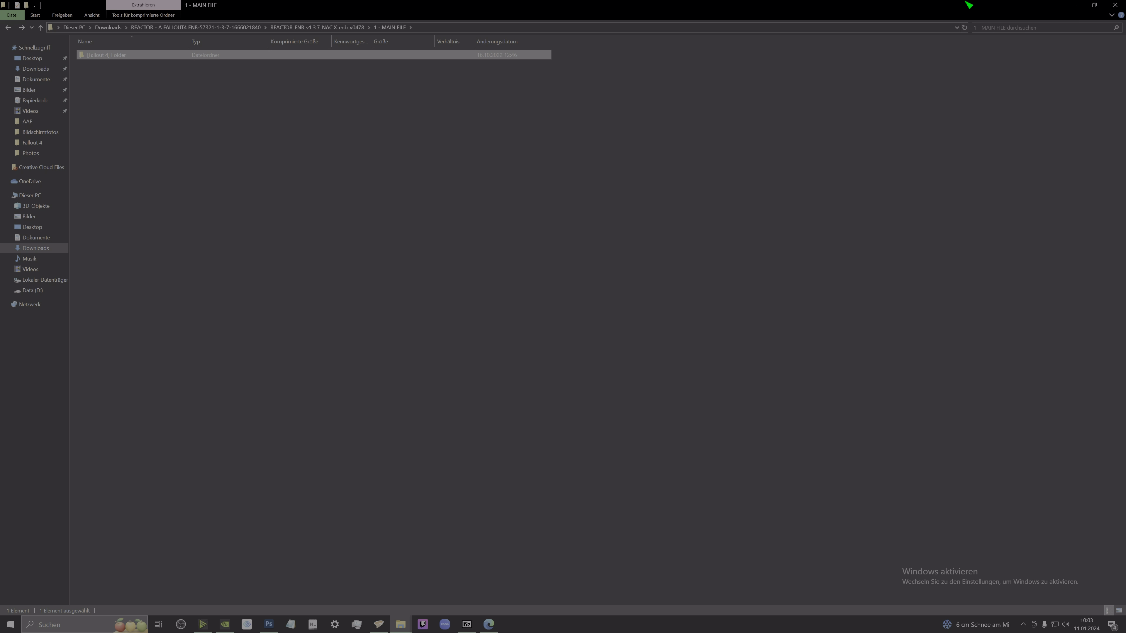
left_click(1076, 6)
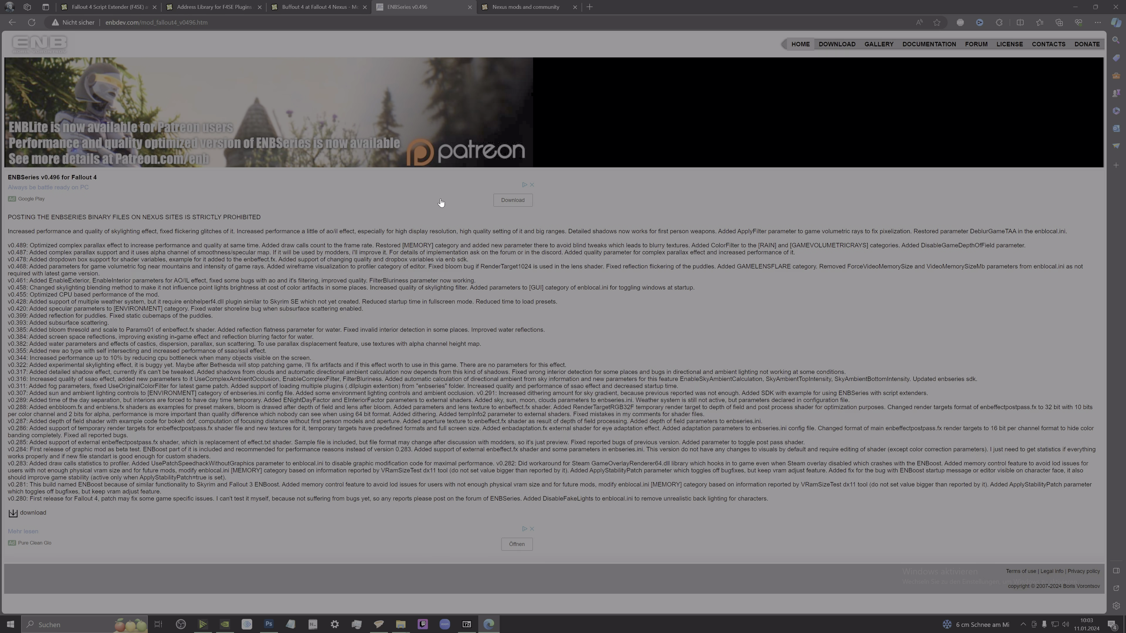
On Nexus Mods, go to the Fallout 4 section and view its most downloaded collections.
left_click(512, 10)
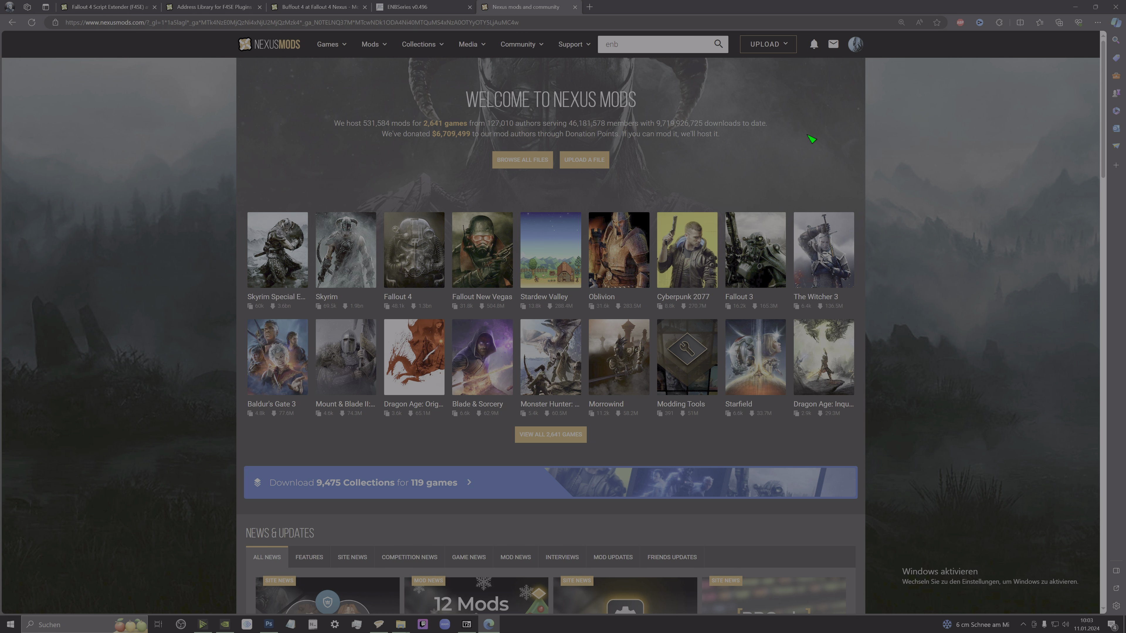
mouse_move(429, 49)
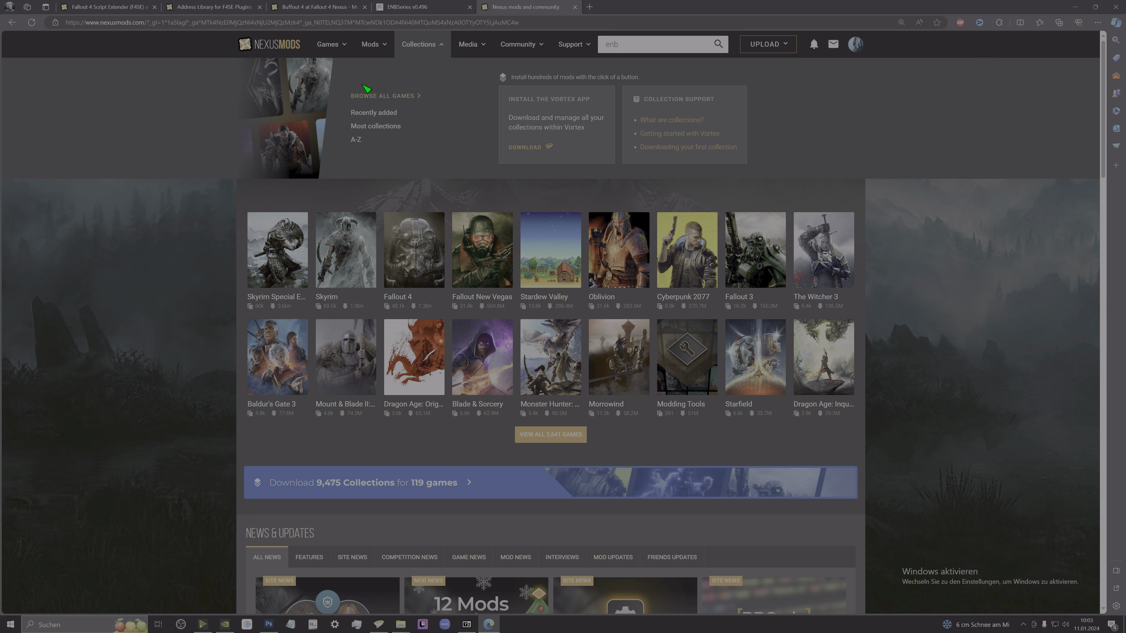
left_click(402, 255)
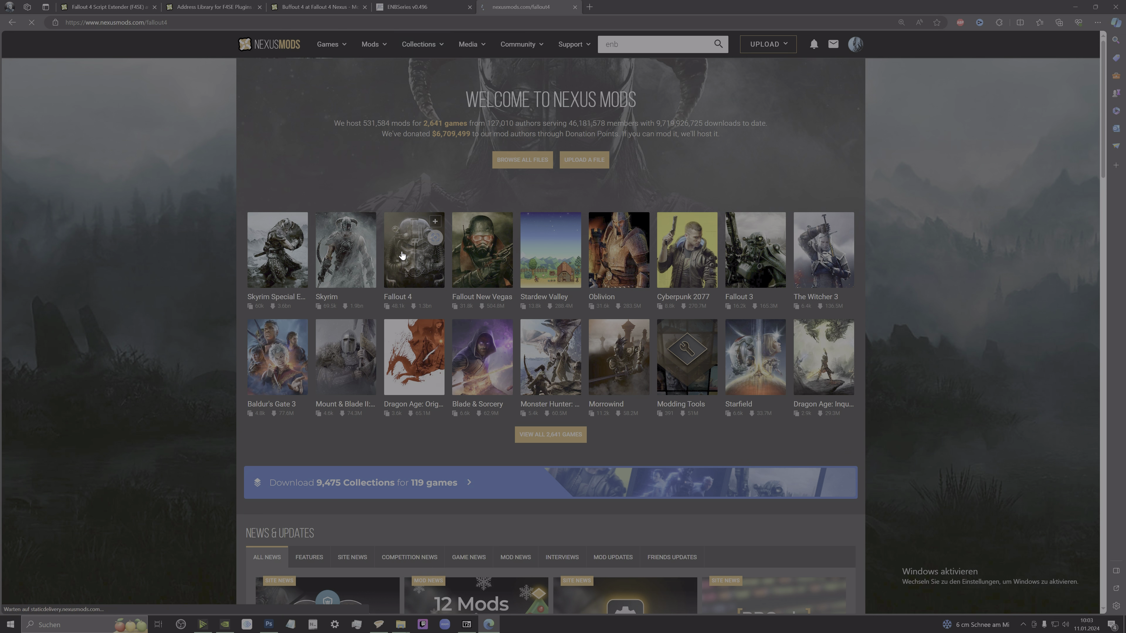
mouse_move(461, 45)
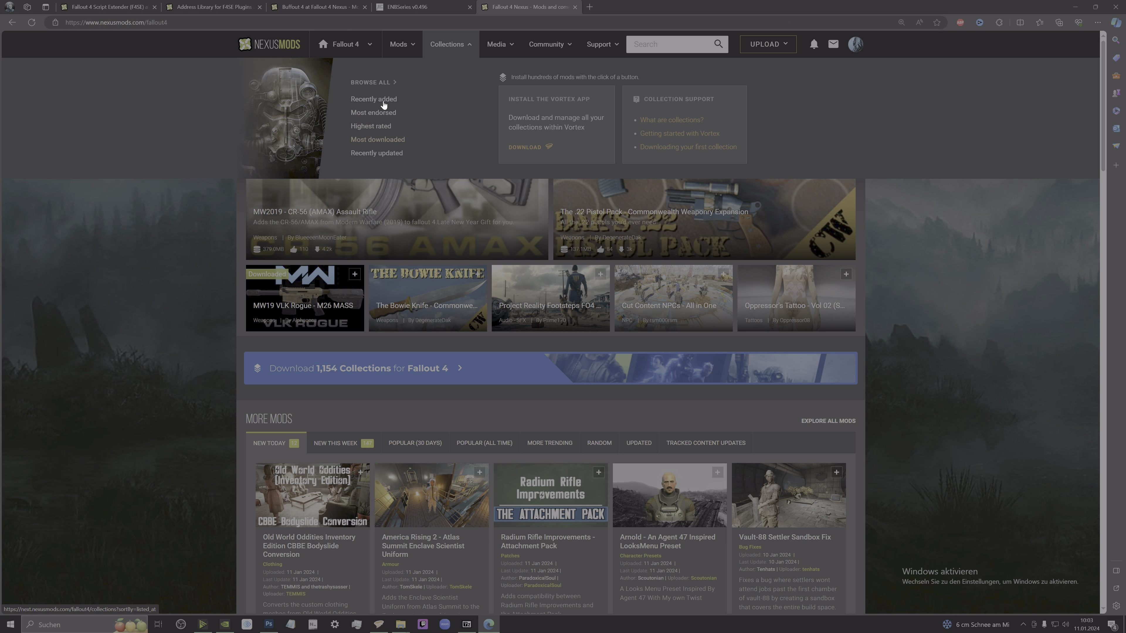
left_click(392, 141)
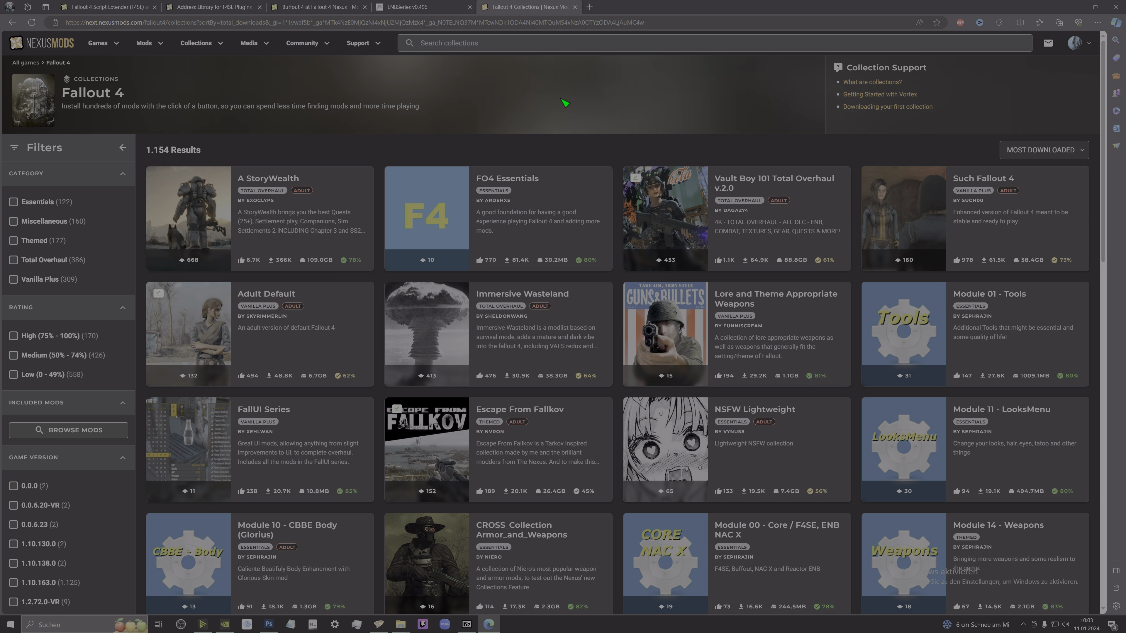
left_click(1074, 7)
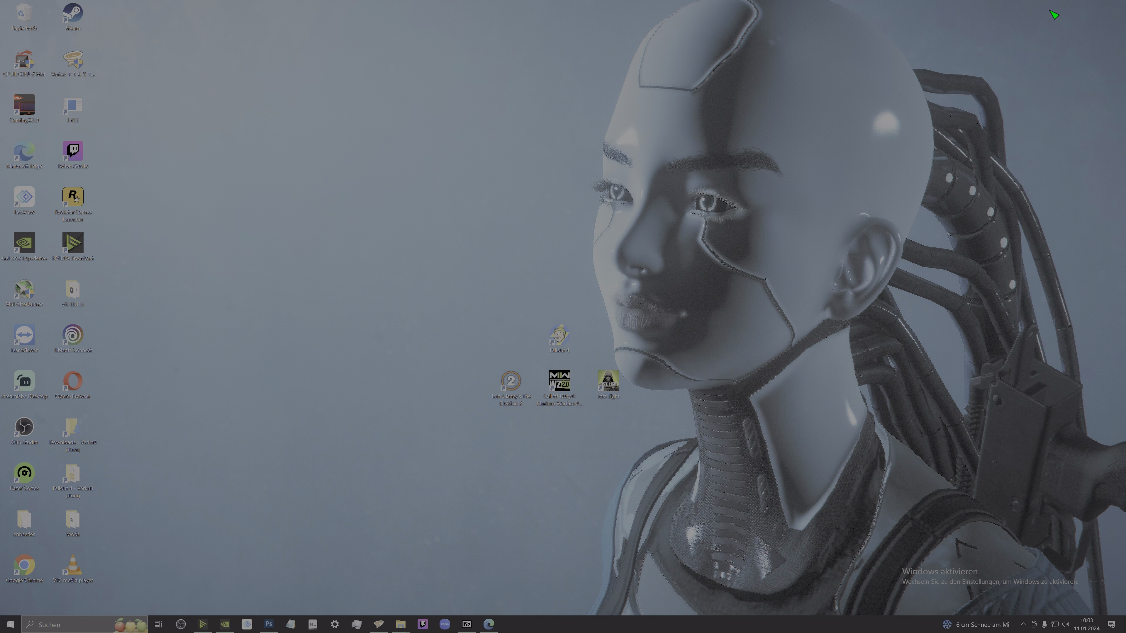
Switch to the Vortex mod manager to look over the Fallout 4 plugin list, and minimize it.
left_click(379, 625)
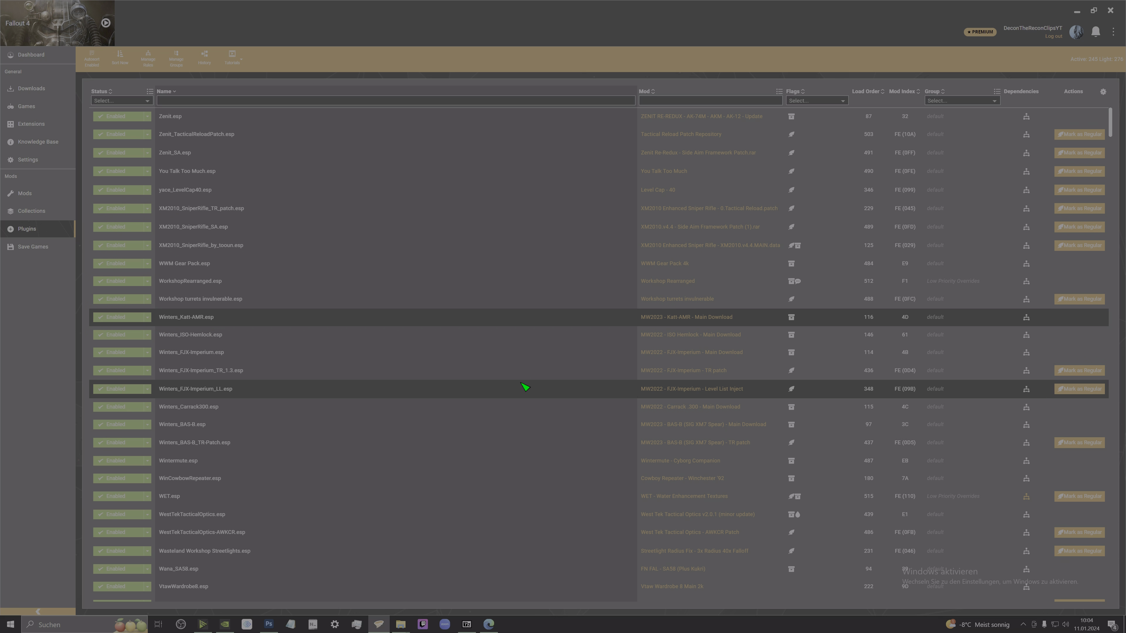
left_click(1075, 12)
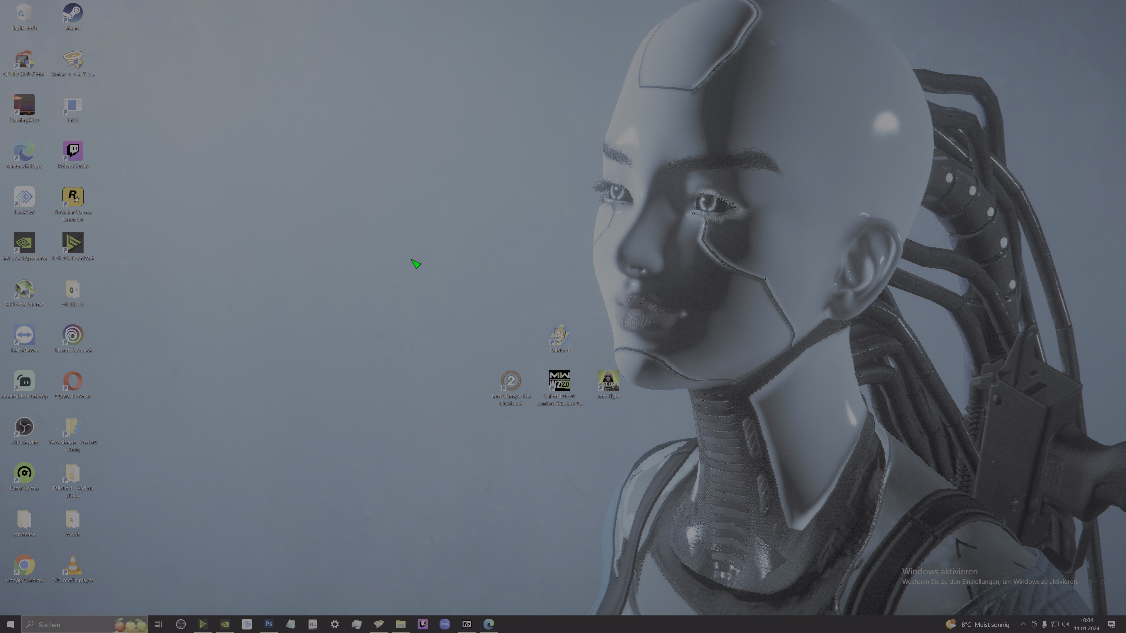